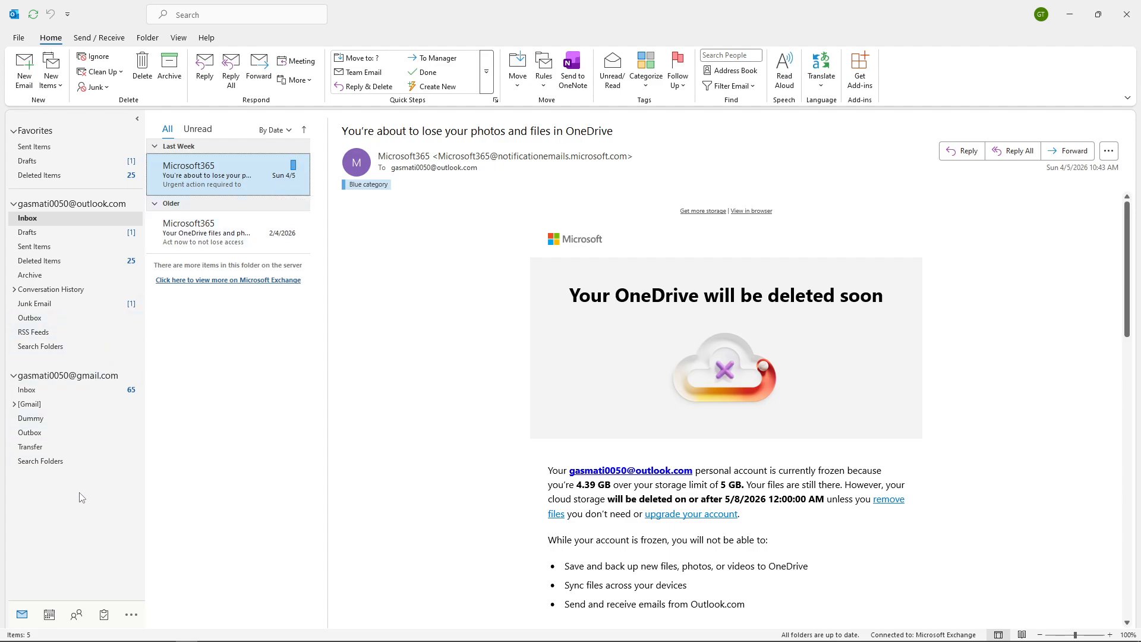
Switch to the contacts view and open the Import and Export Wizard
left_click(76, 615)
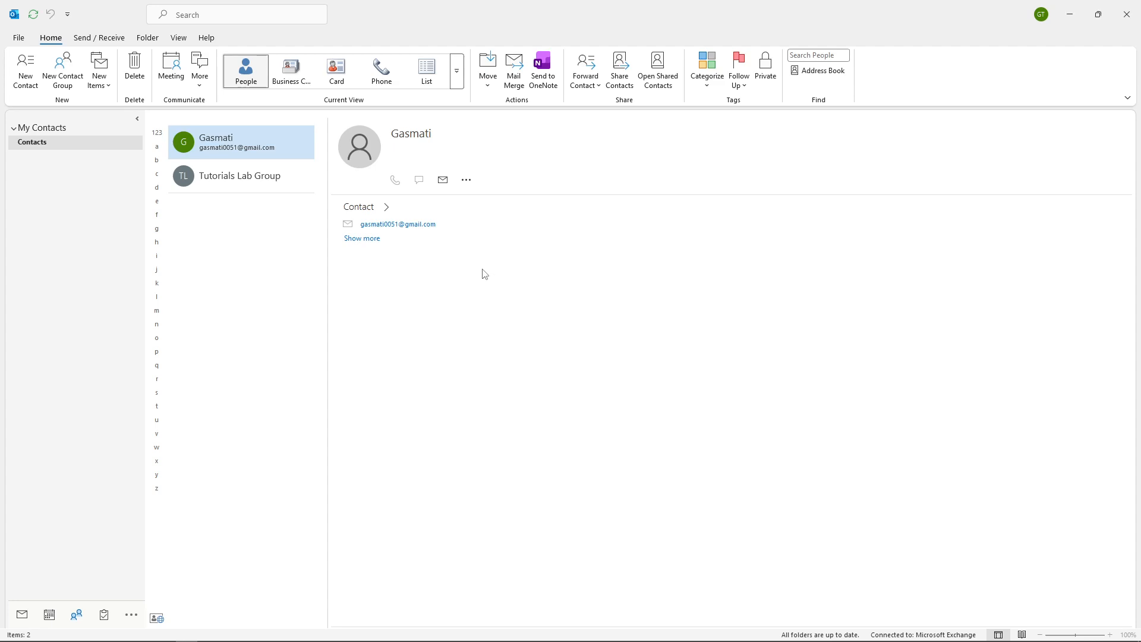
left_click(22, 38)
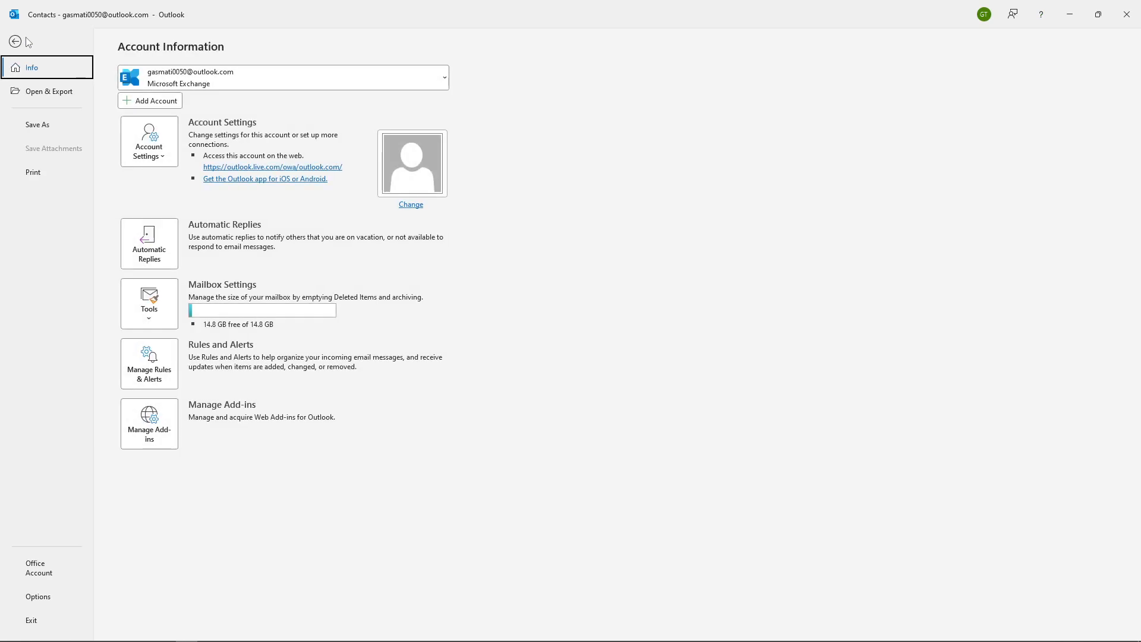
left_click(59, 95)
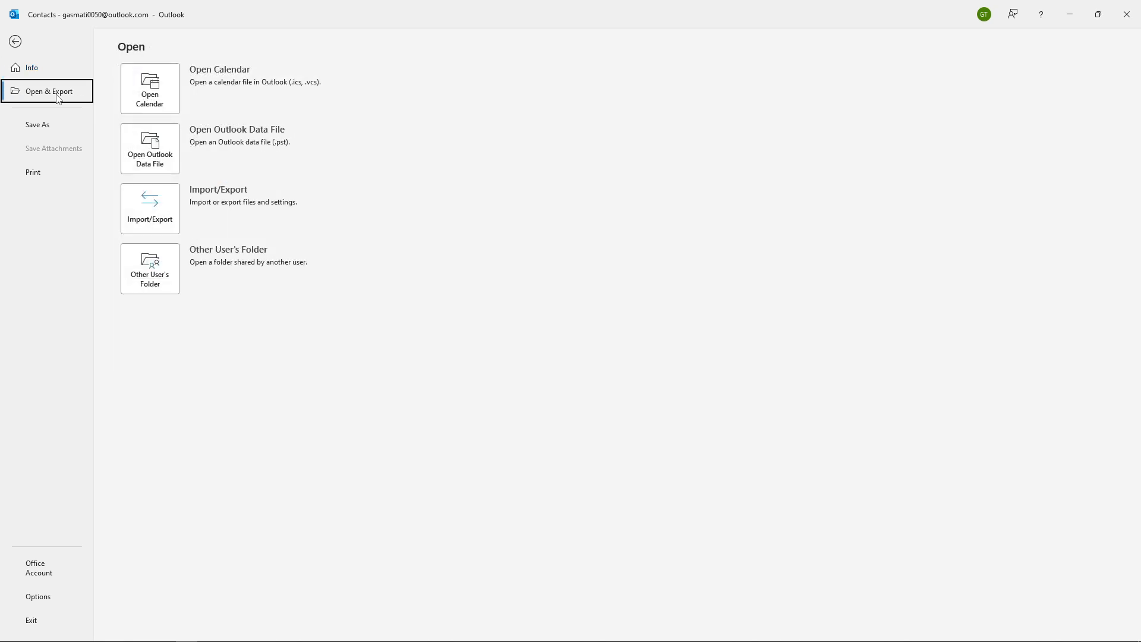
left_click(156, 214)
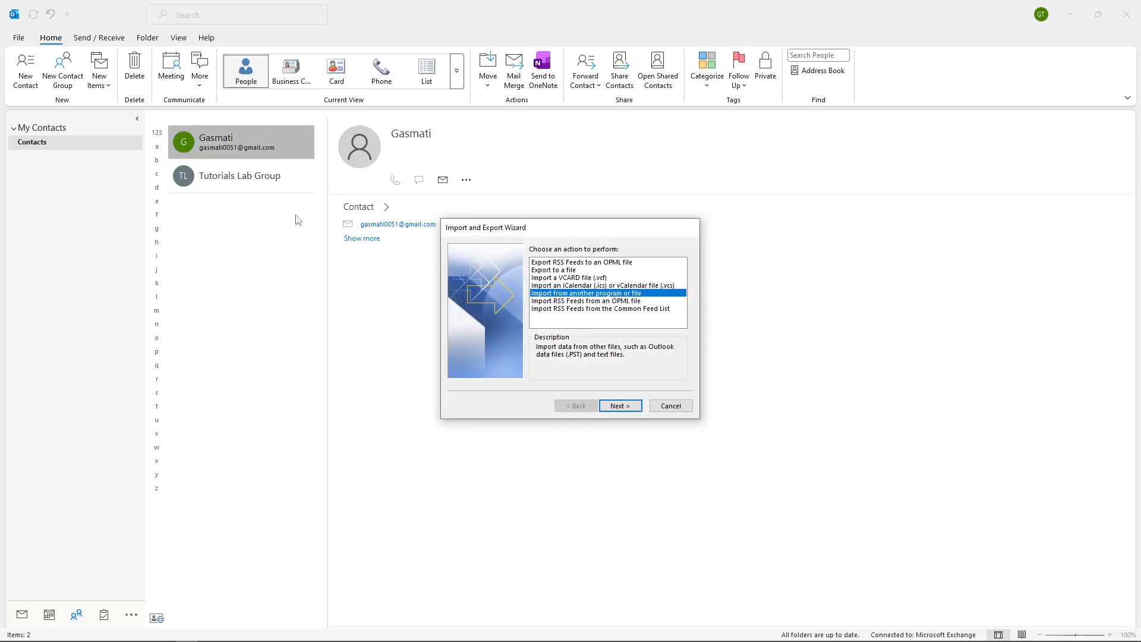
left_click_drag(586, 233, 514, 187)
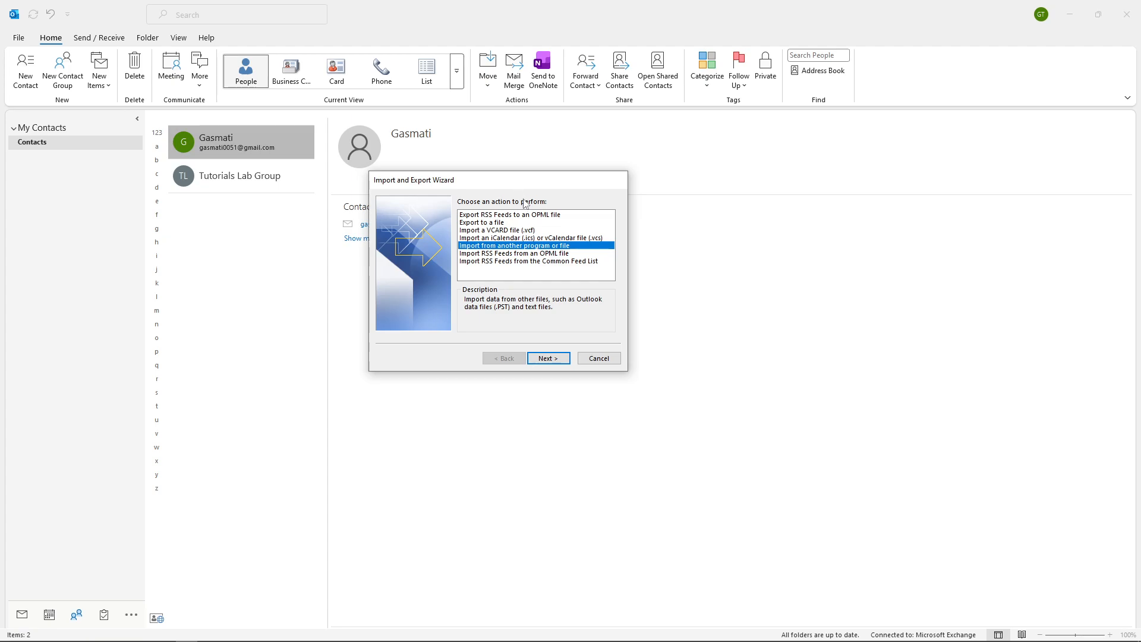
left_click_drag(524, 182, 520, 187)
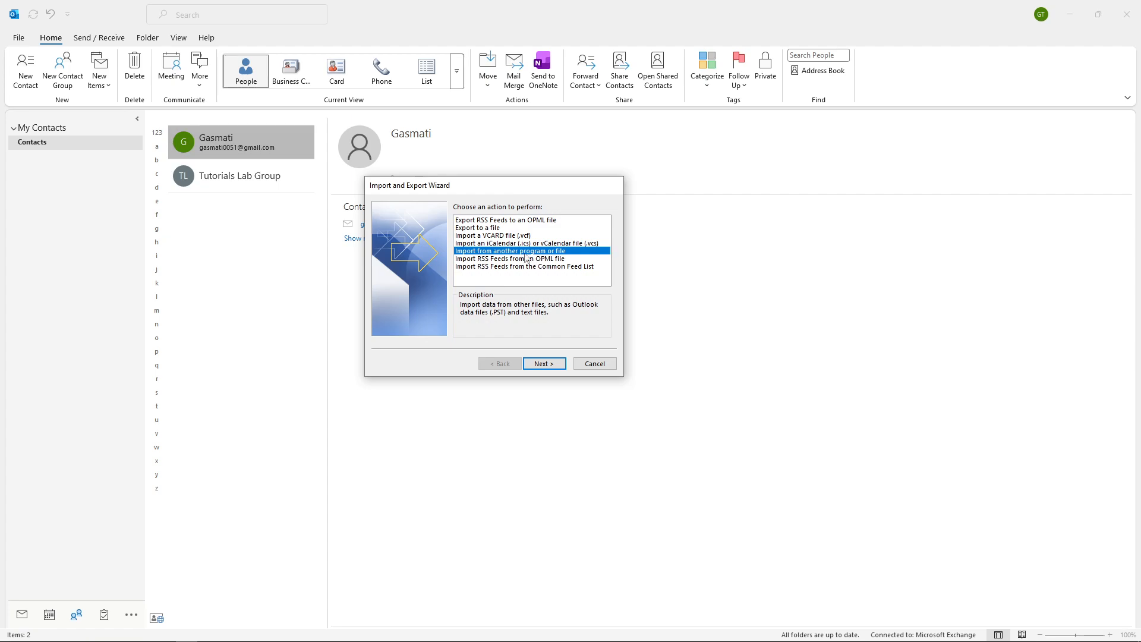
Set up an export to a file of type Comma Separated Values from the Contacts folder
left_click(496, 229)
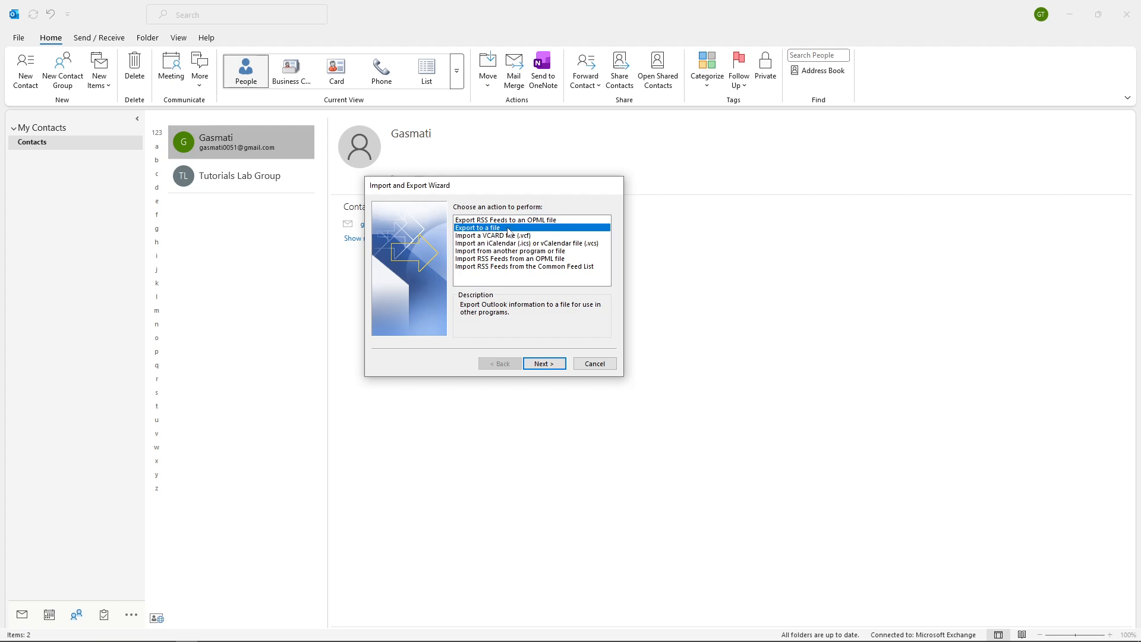
left_click(540, 364)
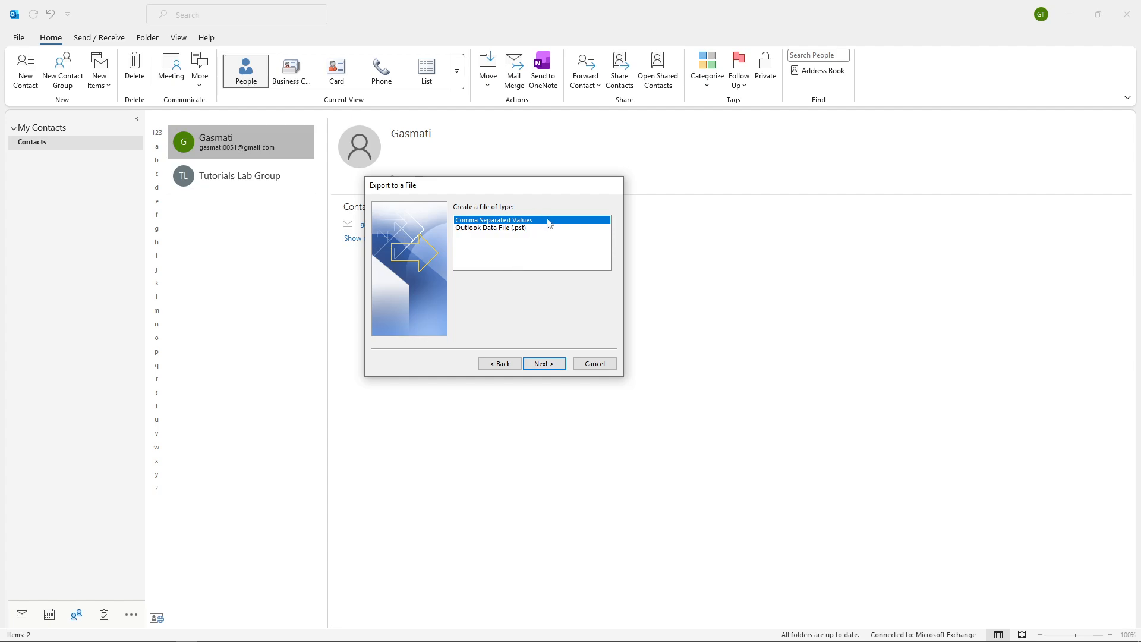
left_click(527, 229)
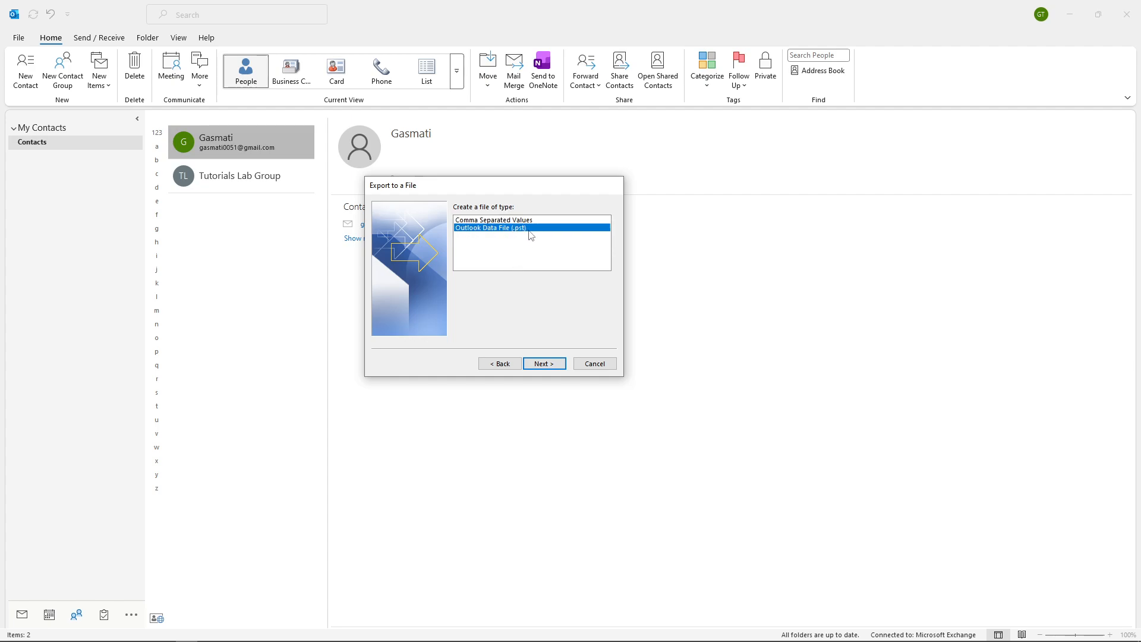
left_click(538, 219)
left_click(536, 230)
left_click(544, 220)
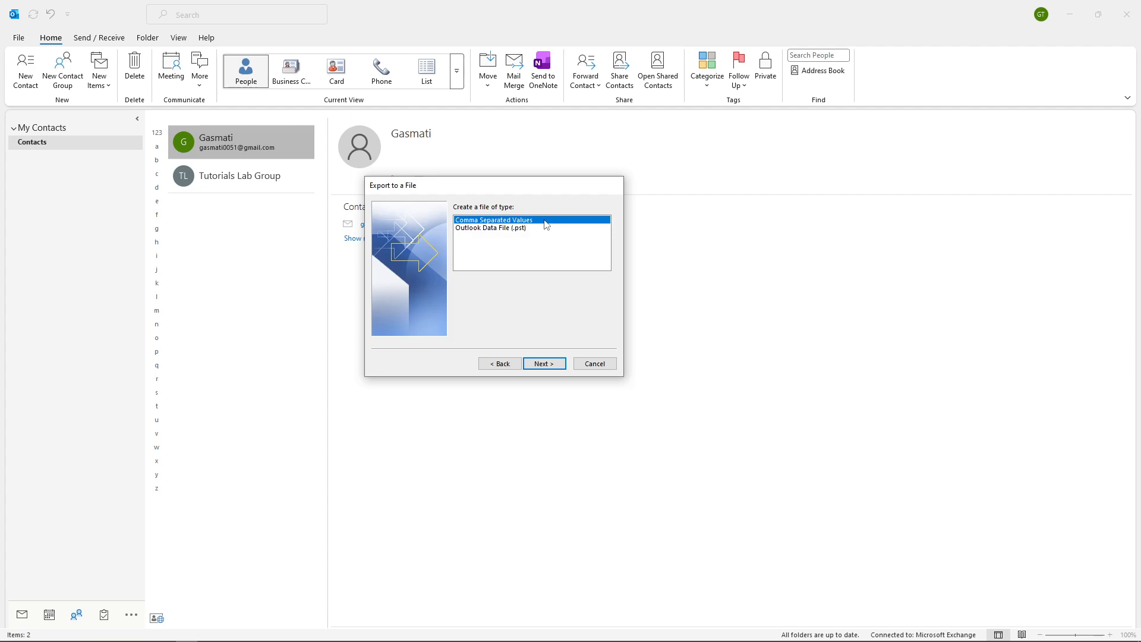
left_click(551, 364)
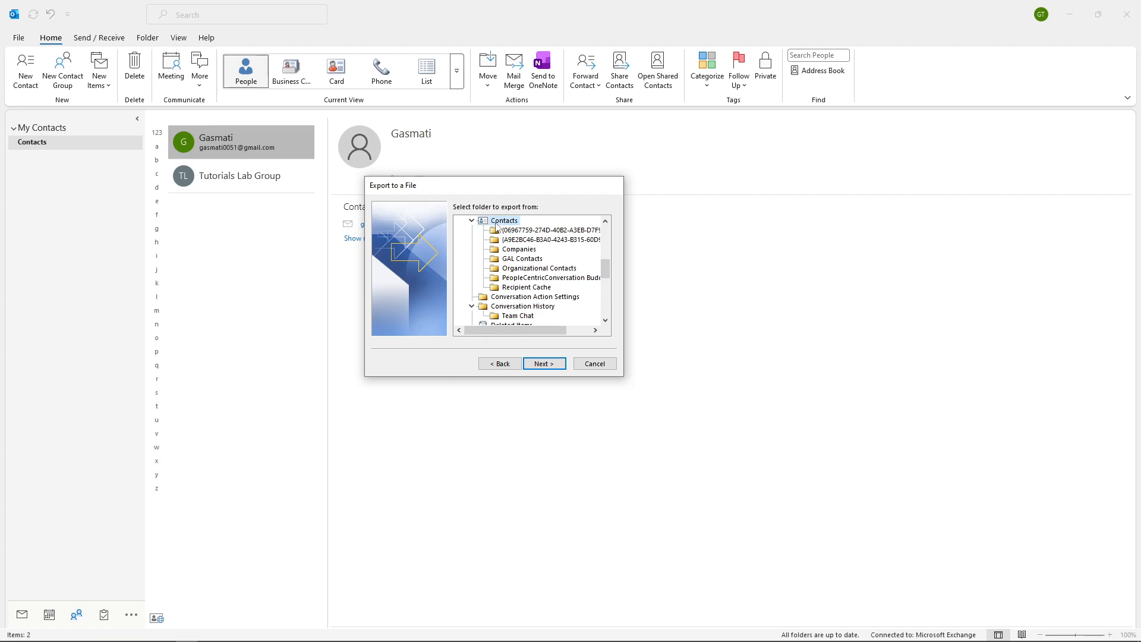
left_click(546, 363)
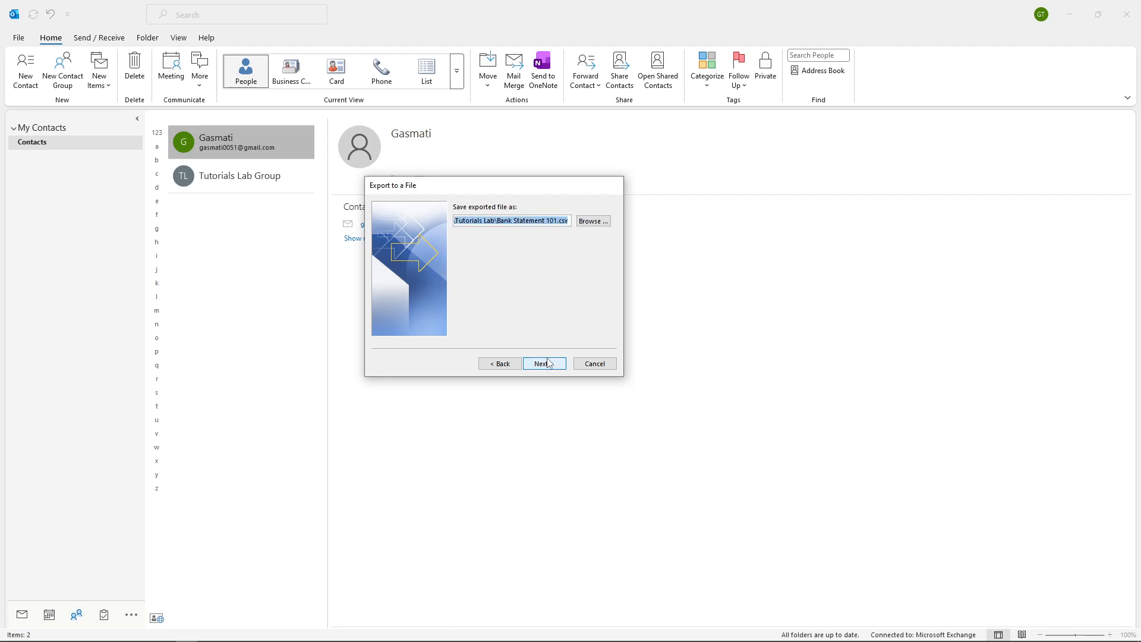
Try to name the exported file TUtorials Lab in the Tutorials Lab folder on drive D
left_click(592, 222)
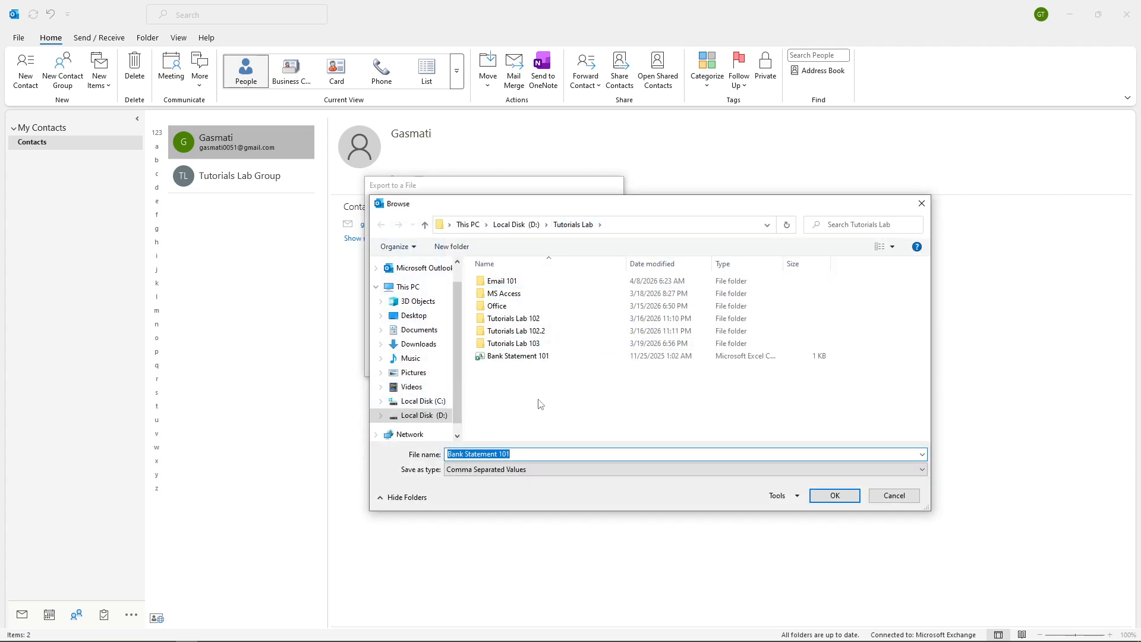
left_click_drag(533, 455, 446, 456)
type("TUtorials Lab")
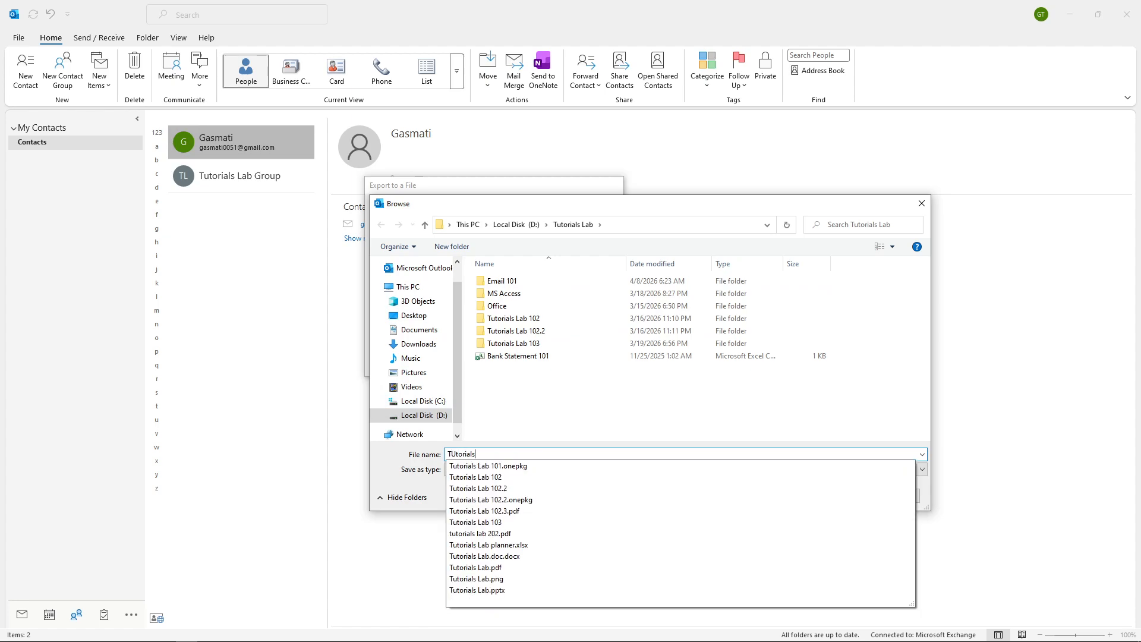
key("Escape")
key("Escape")
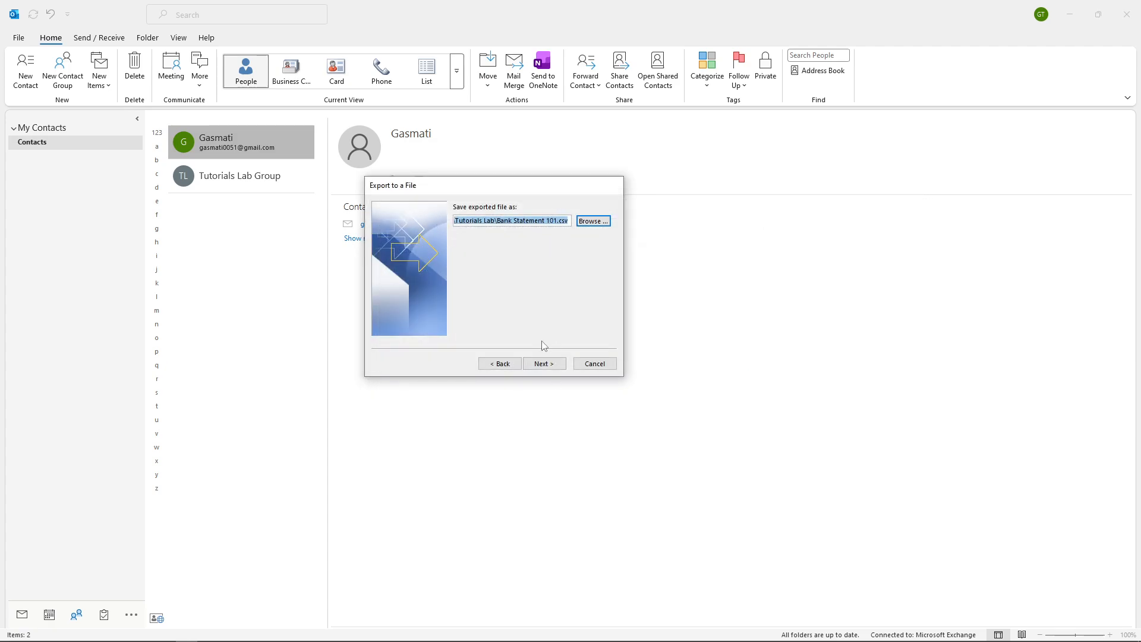
Go past the export file name, return to the wizard's action choices and cancel the export
left_click(543, 363)
left_click(620, 374)
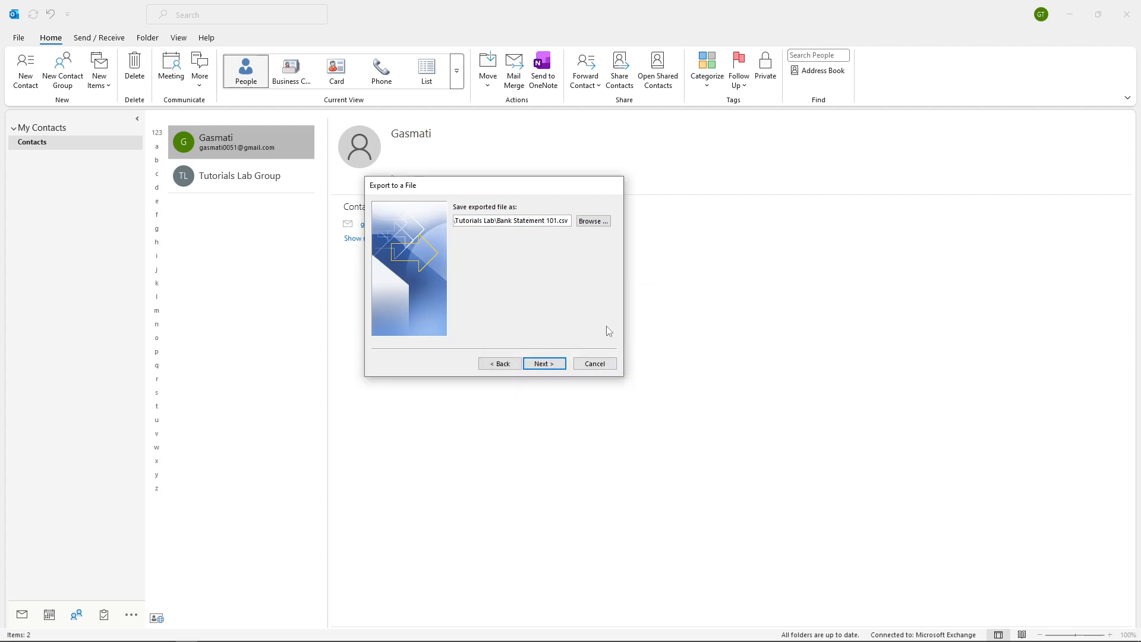
left_click(514, 364)
left_click(513, 366)
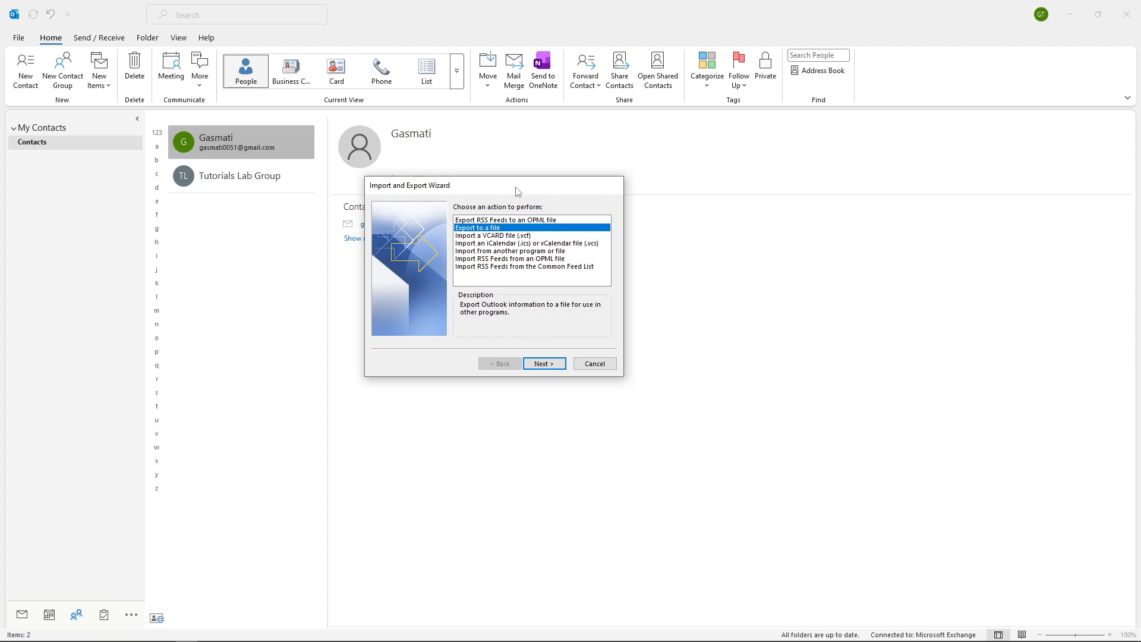
left_click_drag(517, 185, 515, 197)
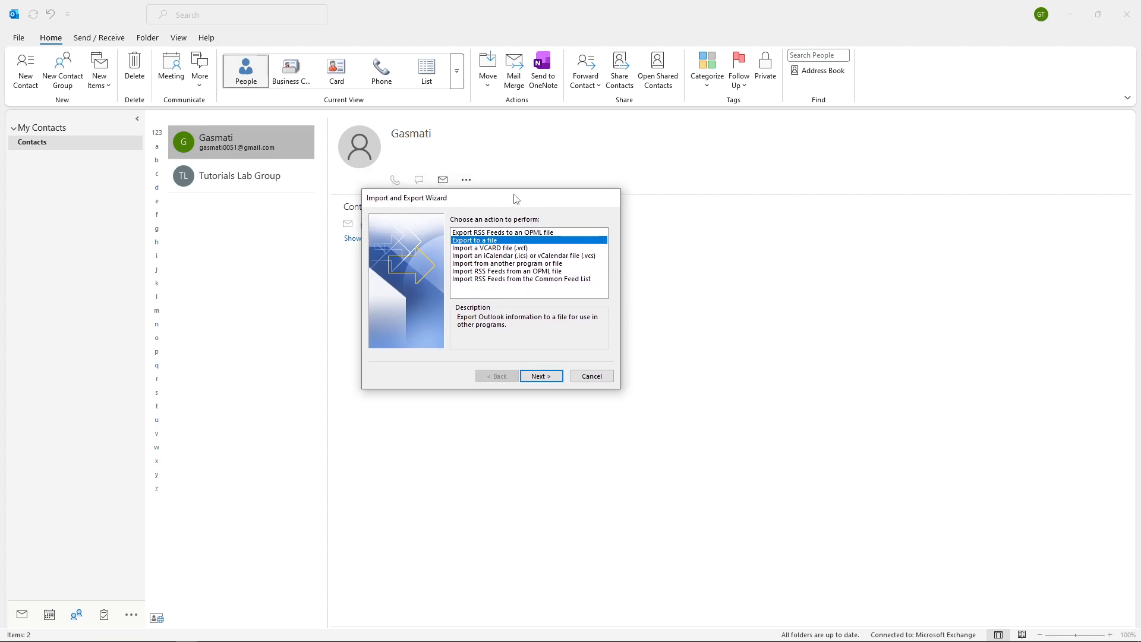
left_click(589, 376)
Reopen the Import and Export Wizard and proceed with importing from another program or file
left_click(19, 37)
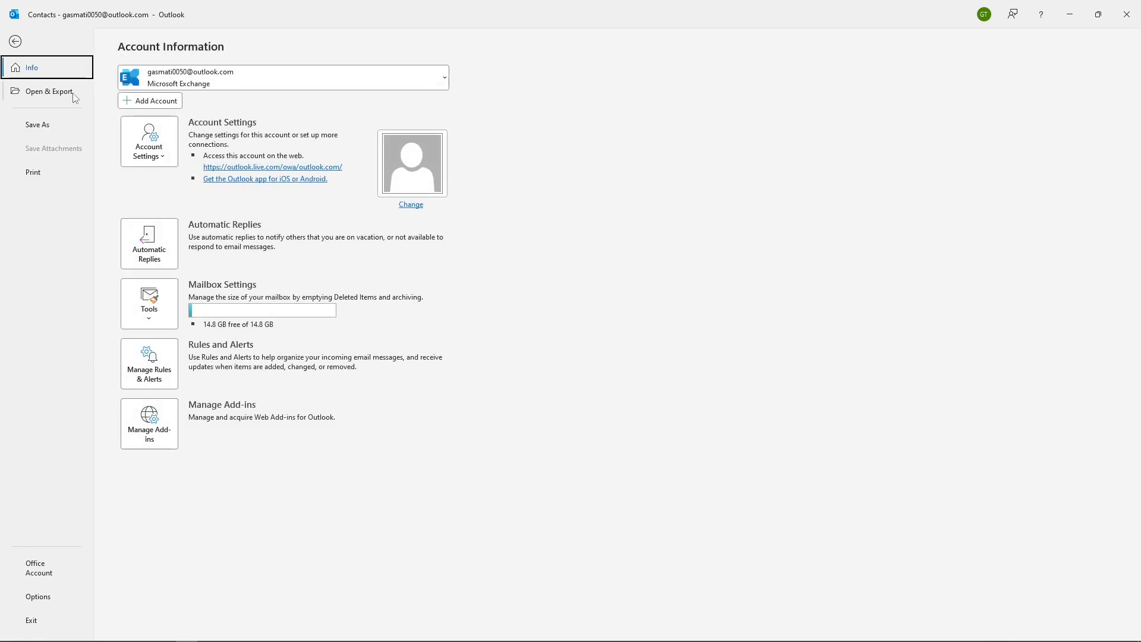
left_click(64, 94)
left_click(155, 211)
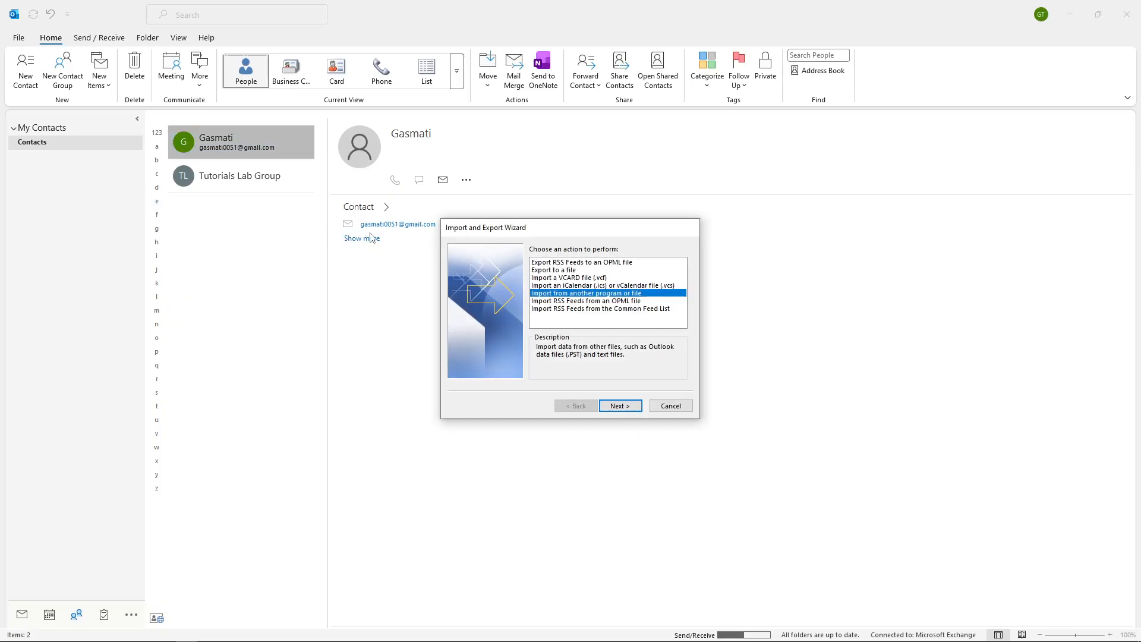
left_click_drag(587, 236, 385, 221)
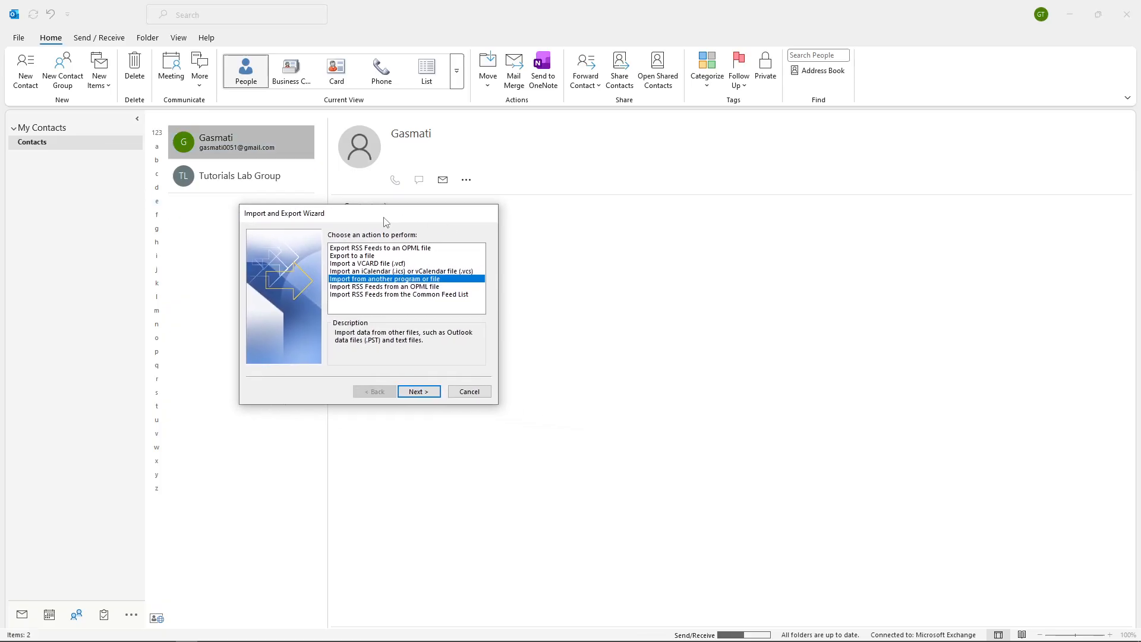
left_click(418, 391)
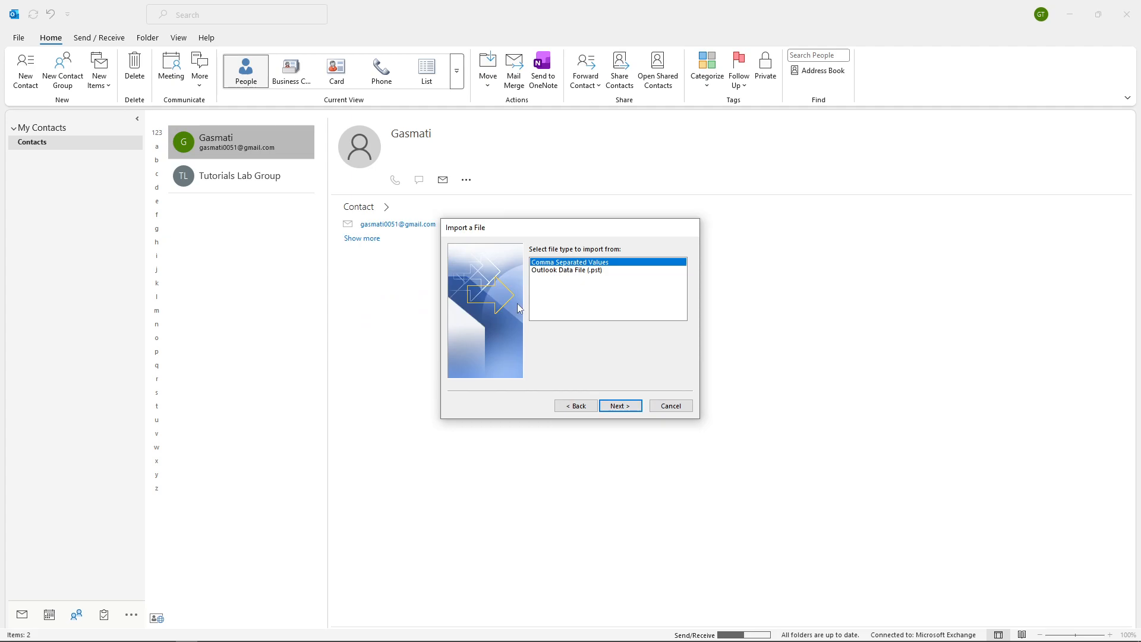
Set the import type to Comma Separated Values and choose the file Bank Statement 101 in D:\Tutorials Lab
left_click_drag(621, 228, 503, 205)
left_click(498, 247)
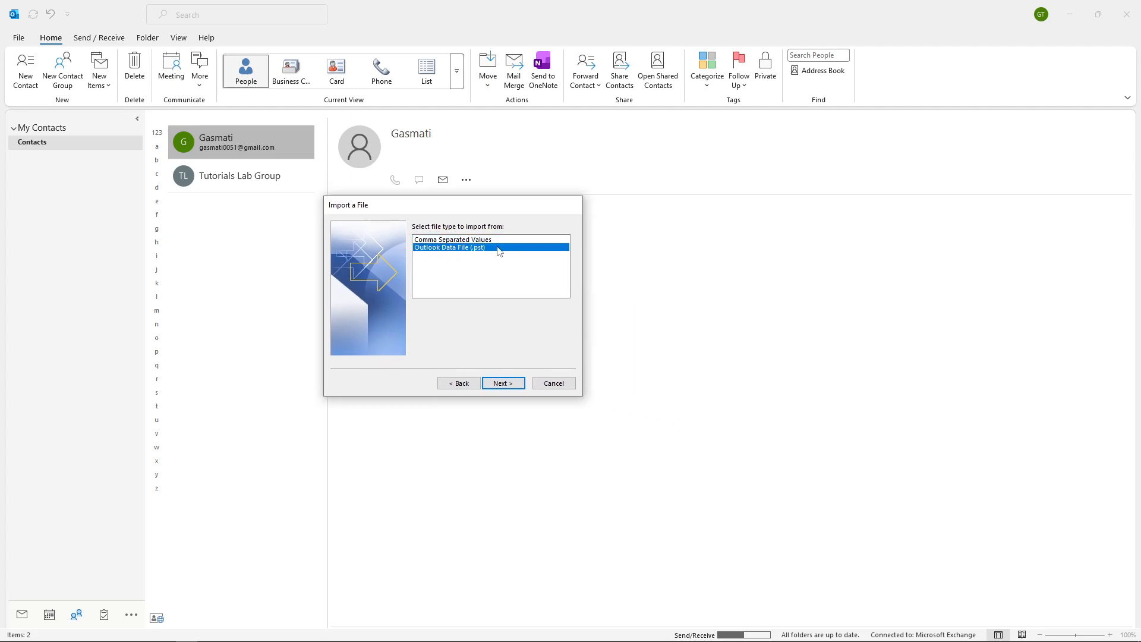
left_click(509, 239)
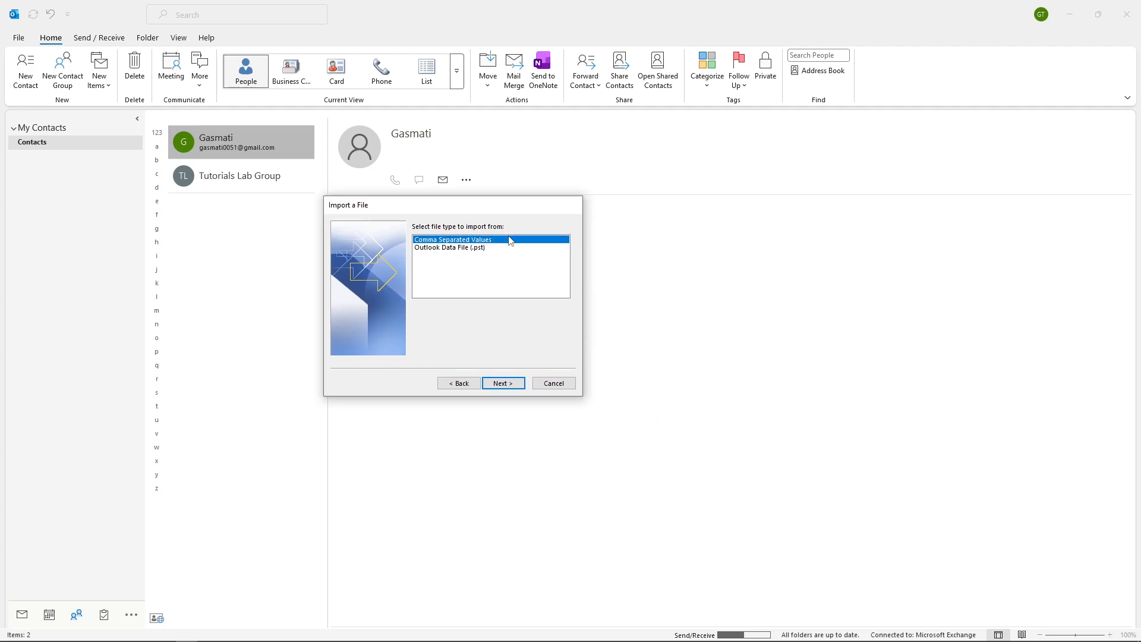
left_click(502, 382)
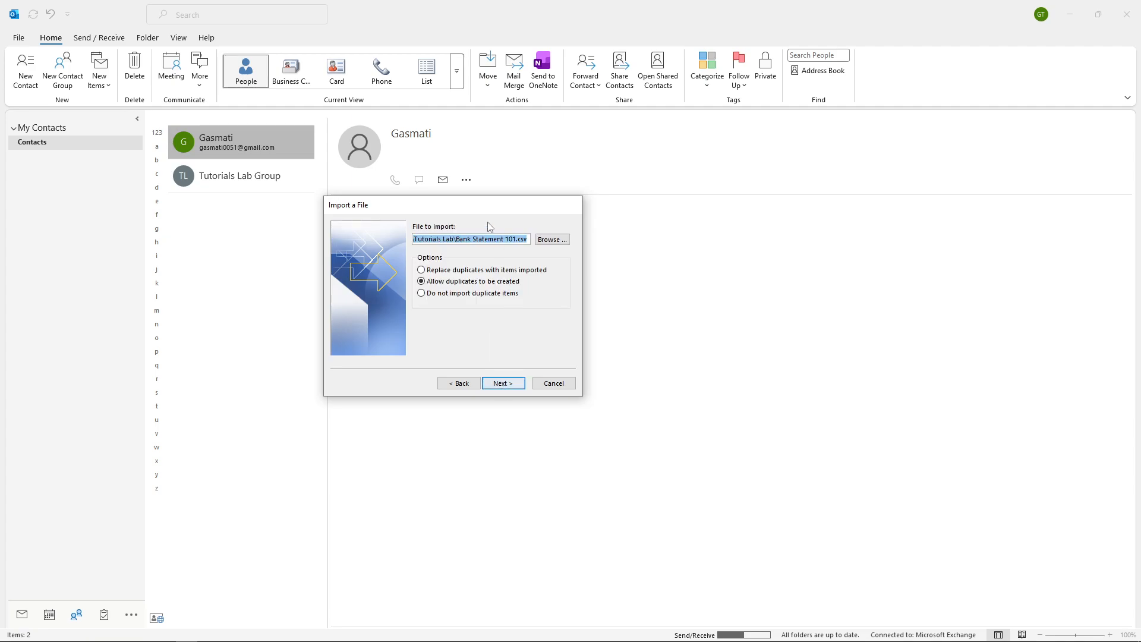
left_click(559, 240)
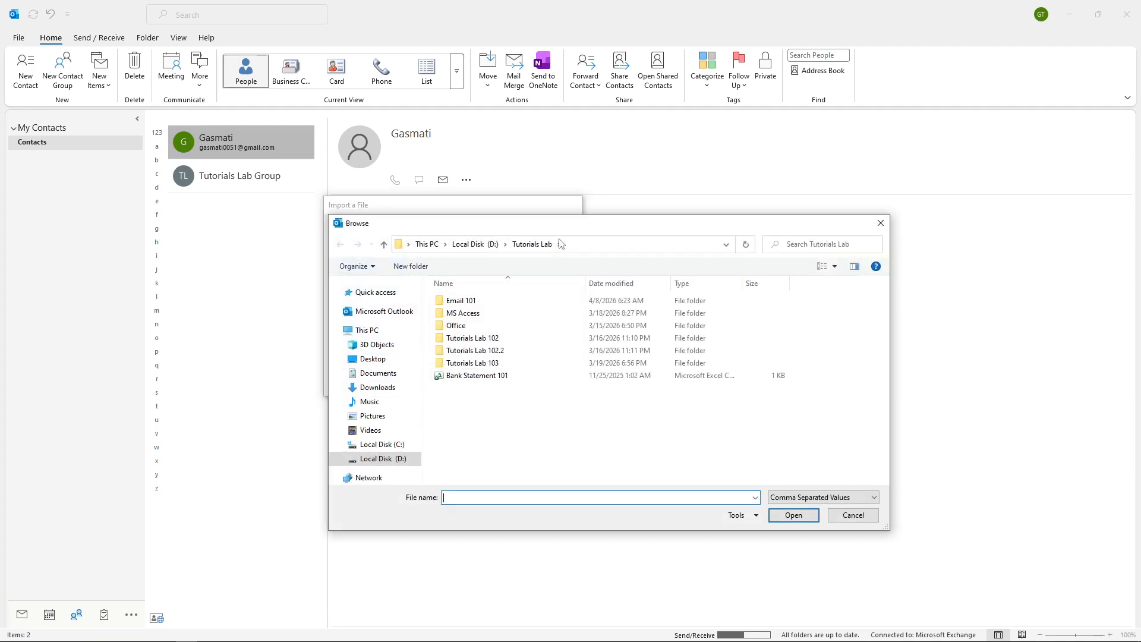
left_click(469, 377)
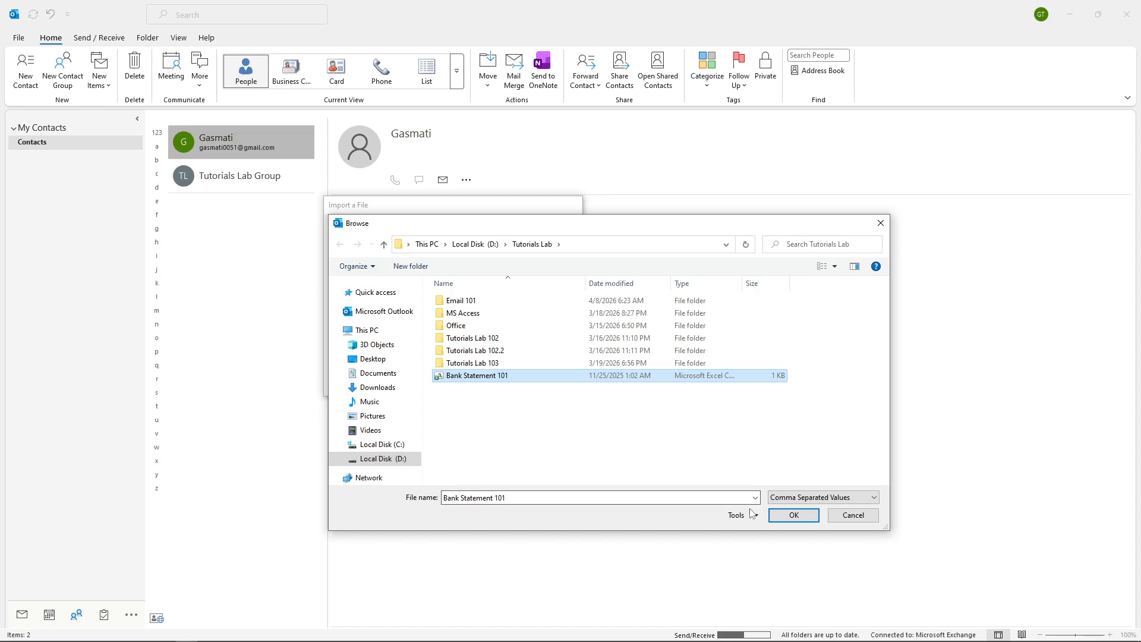
left_click(785, 519)
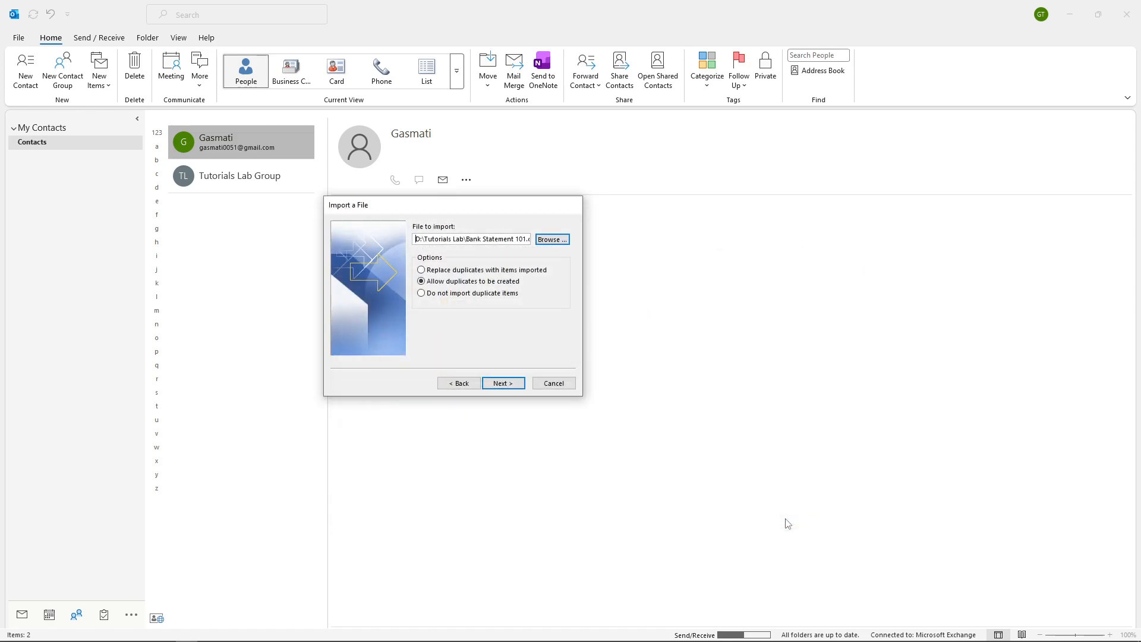
left_click(513, 384)
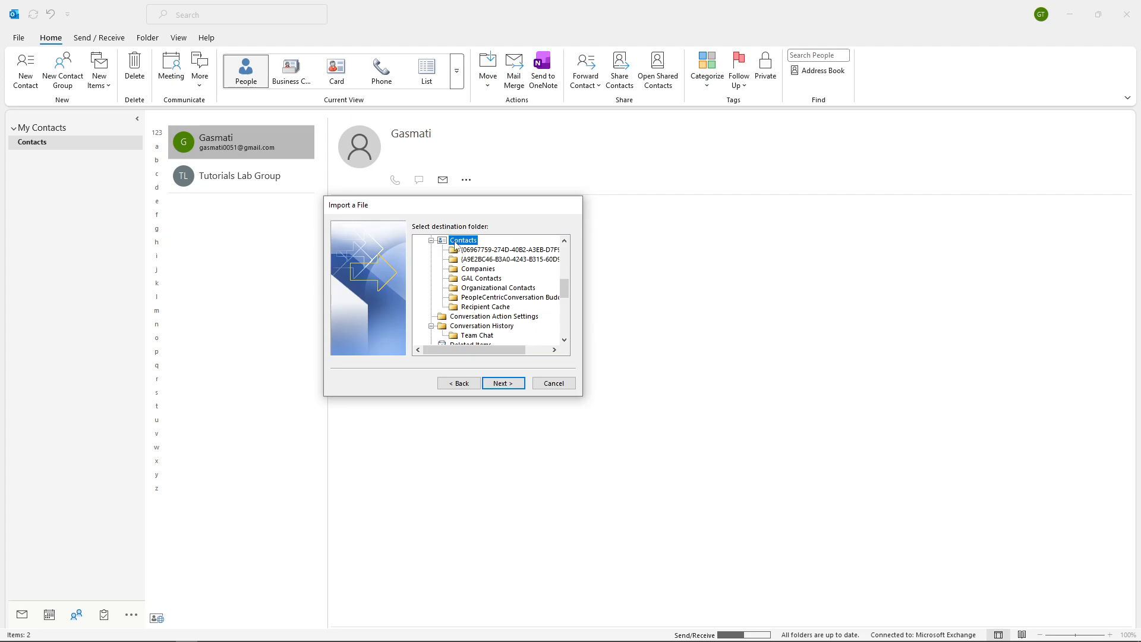
Accept Contacts as the destination folder and enable the Bank Statement 101.csv import, dismissing the custom field mapping
left_click(501, 384)
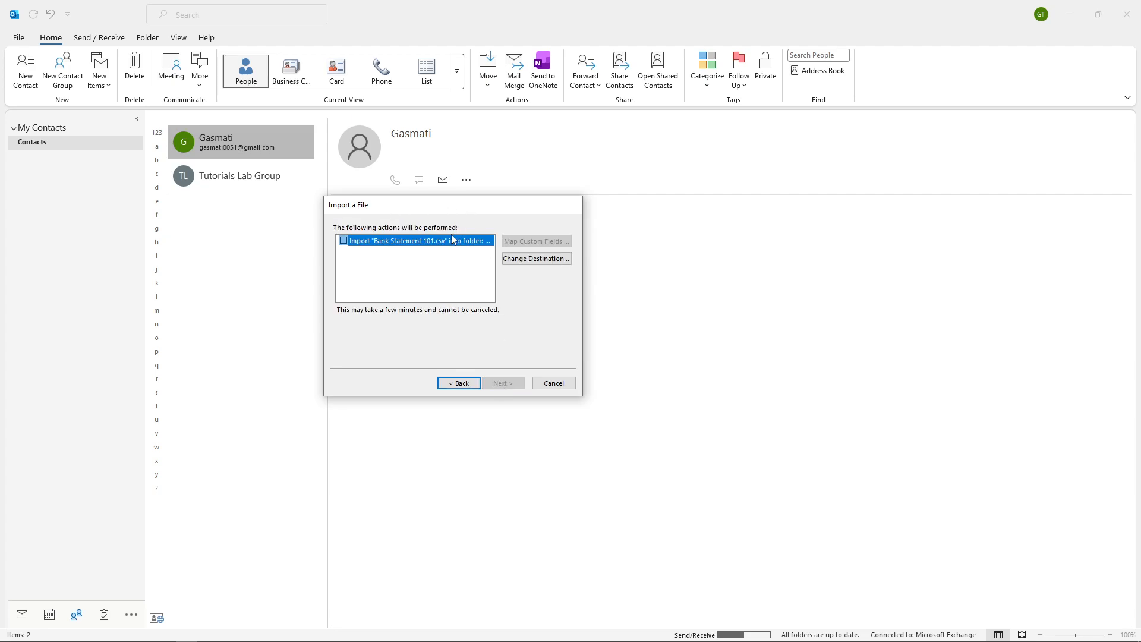
left_click(375, 268)
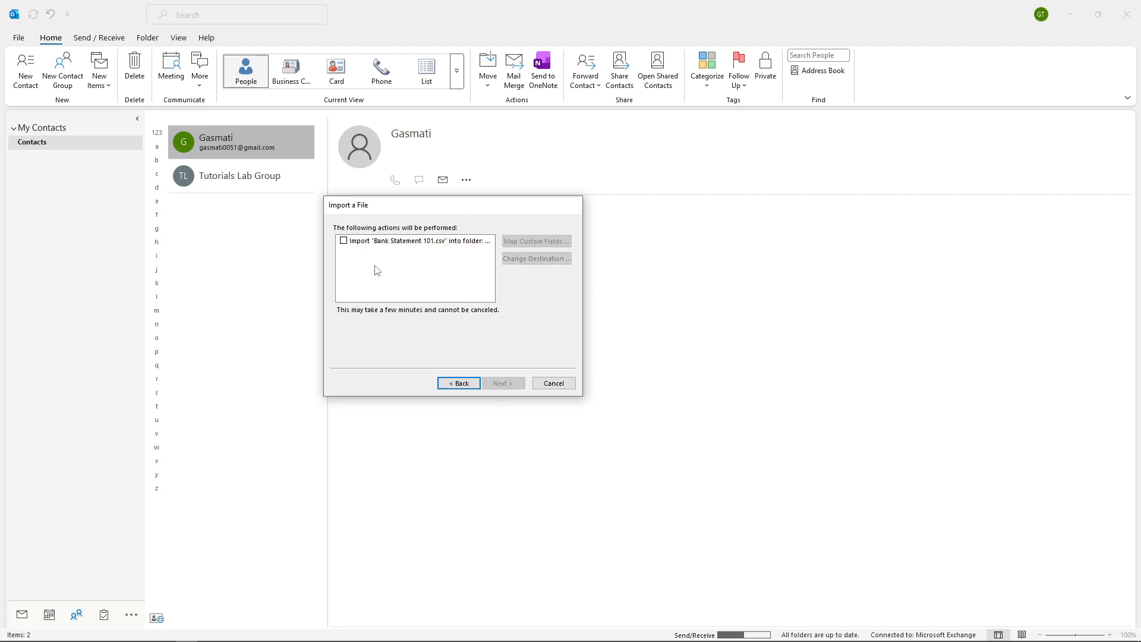
left_click(374, 242)
left_click(344, 240)
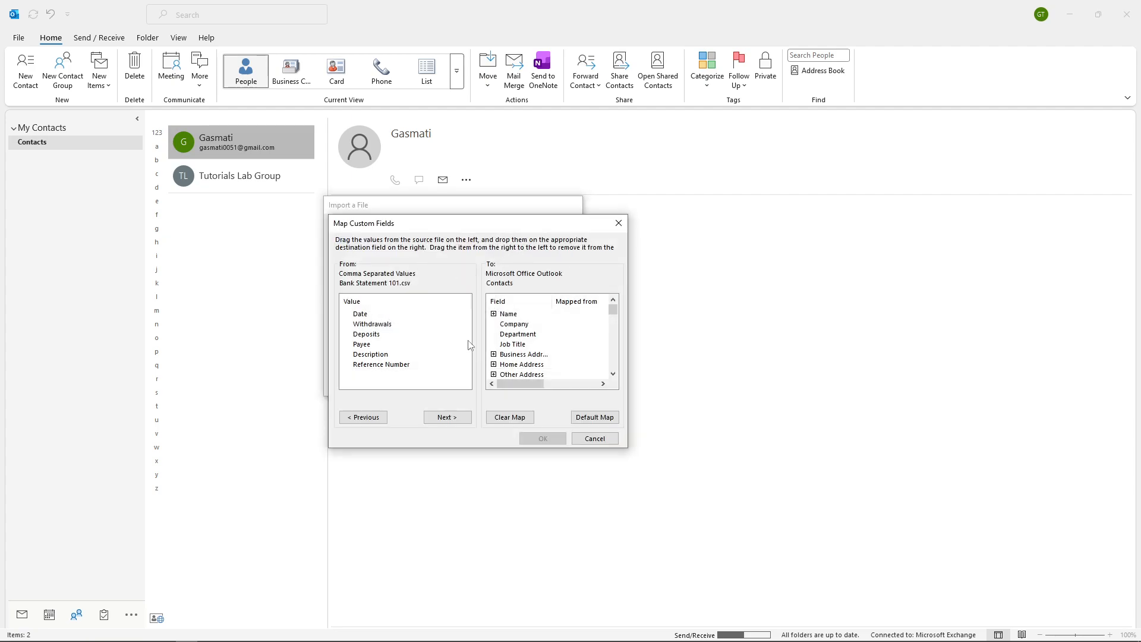
left_click(587, 440)
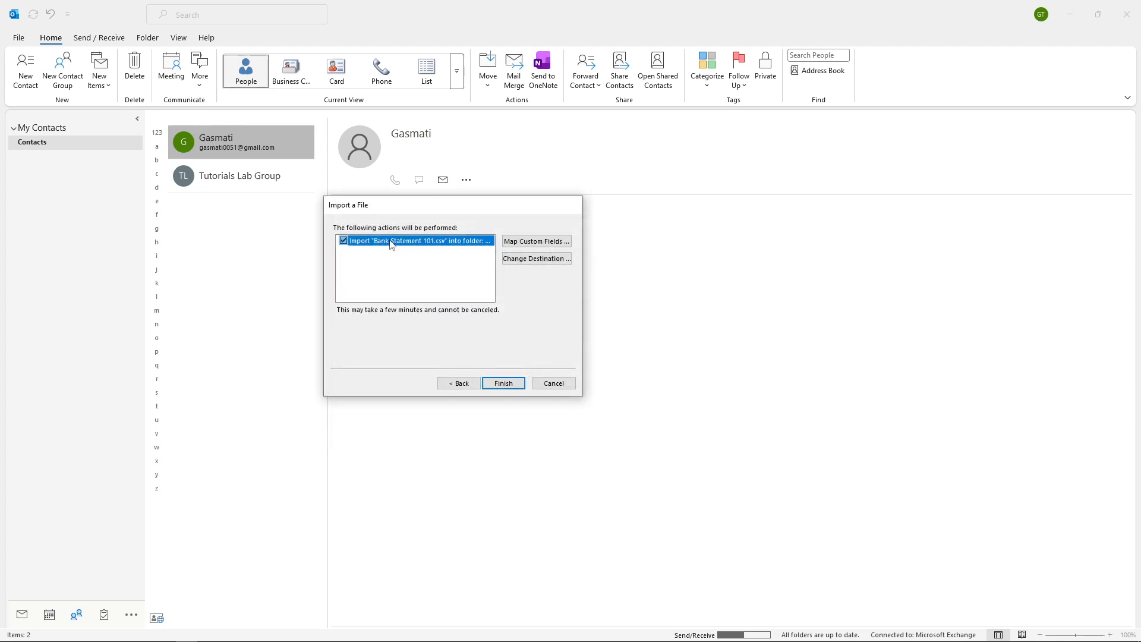